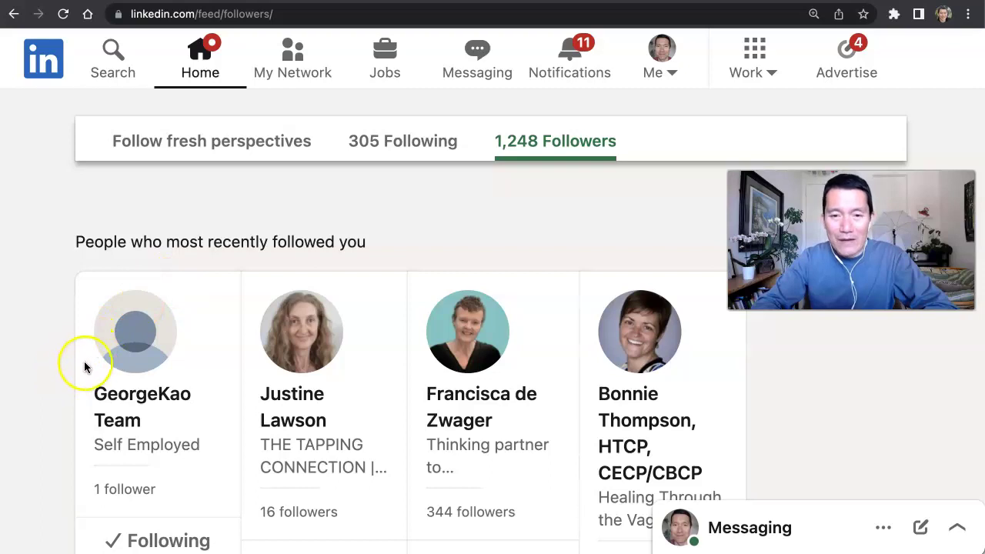
Look over the main account's recent followers list and its heading
scroll(54, 367, down, 1)
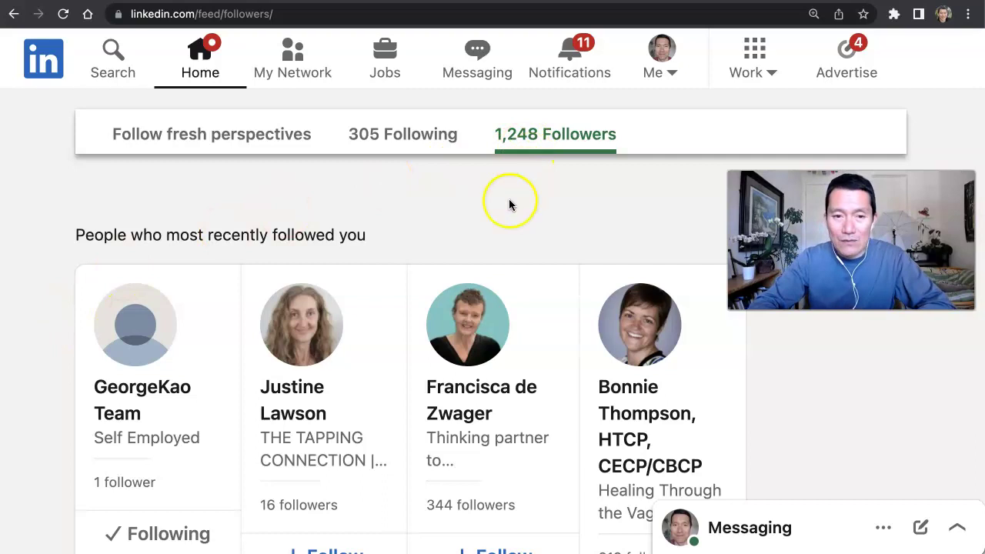
scroll(500, 208, up, 1)
drag(71, 243, 372, 249)
click(31, 303)
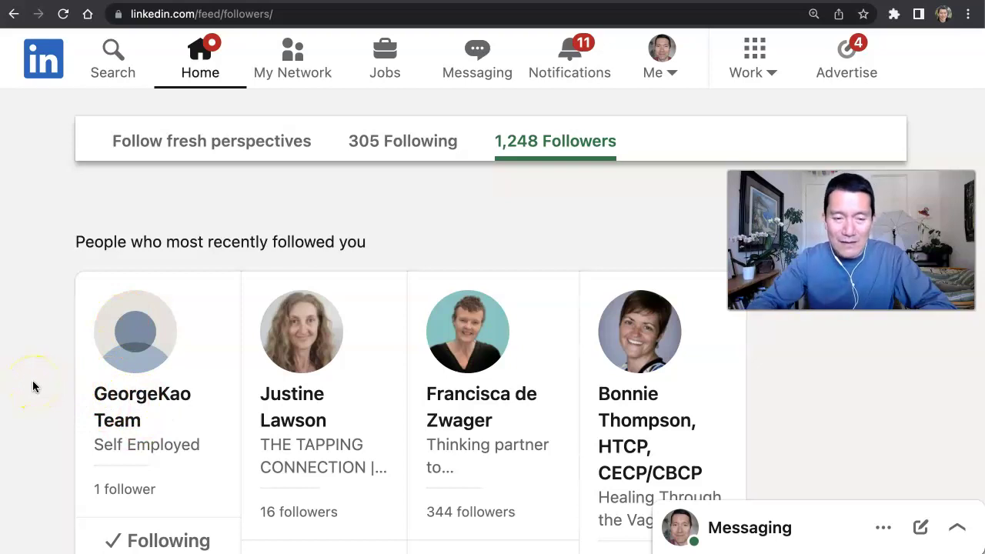
scroll(33, 359, down, 1)
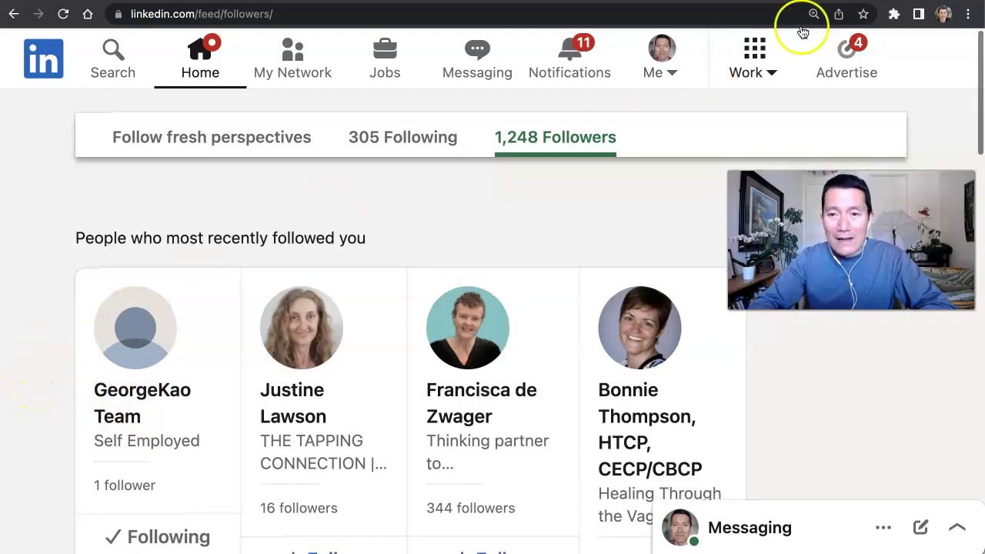
scroll(69, 245, down, 1)
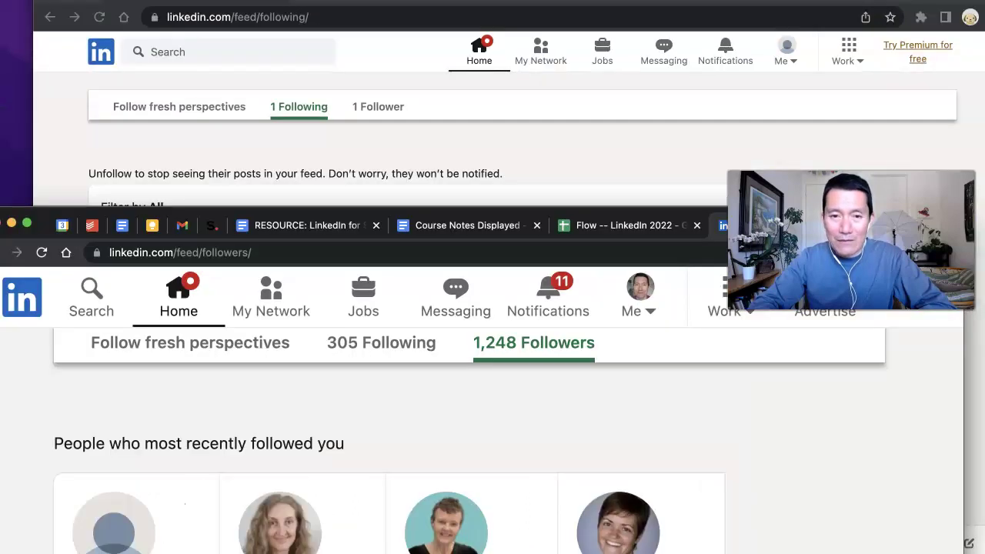
Switch to the second account's window and show its followers
key(super+grave)
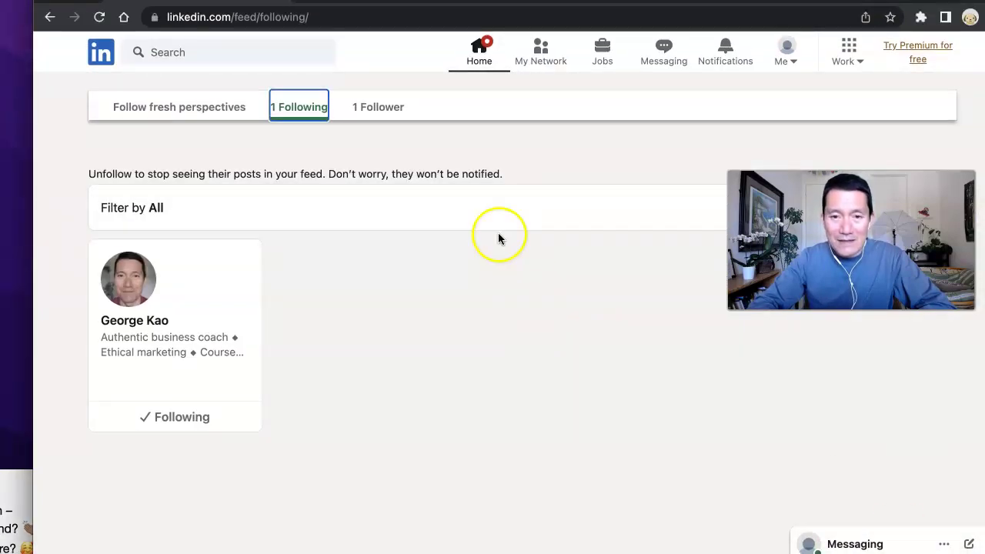
click(282, 284)
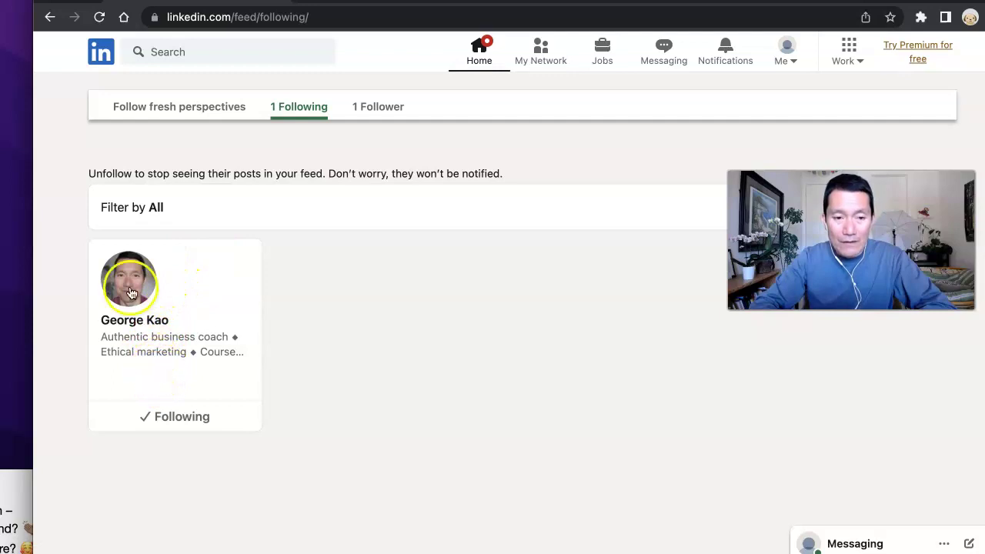
click(377, 112)
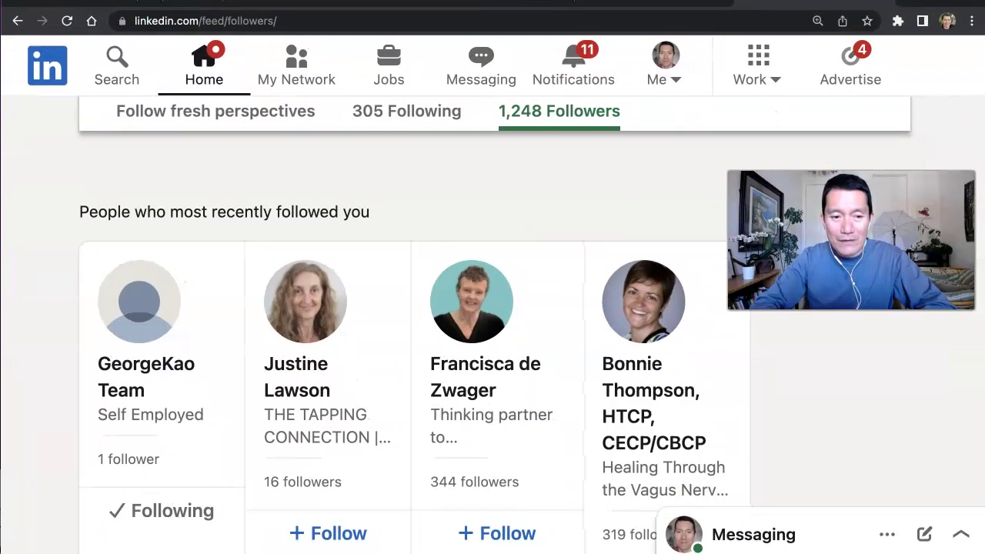
From the newest follower's profile, use the More menu to remove the connection
click(175, 304)
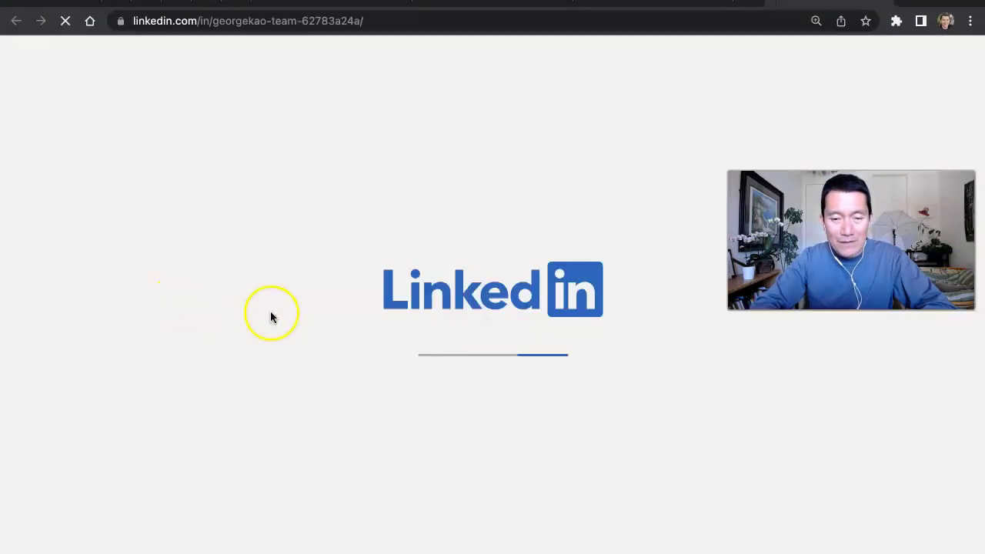
scroll(344, 367, down, 1)
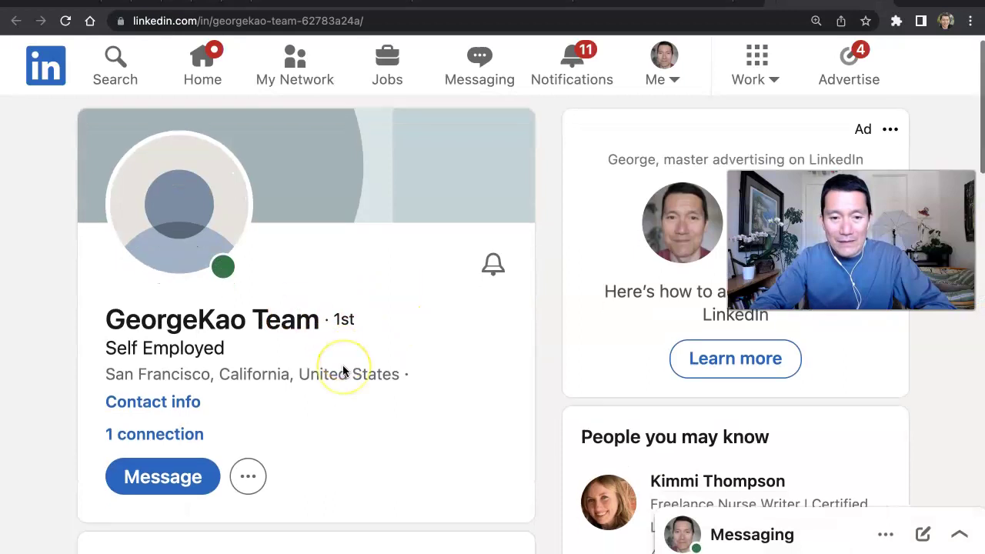
scroll(342, 370, down, 3)
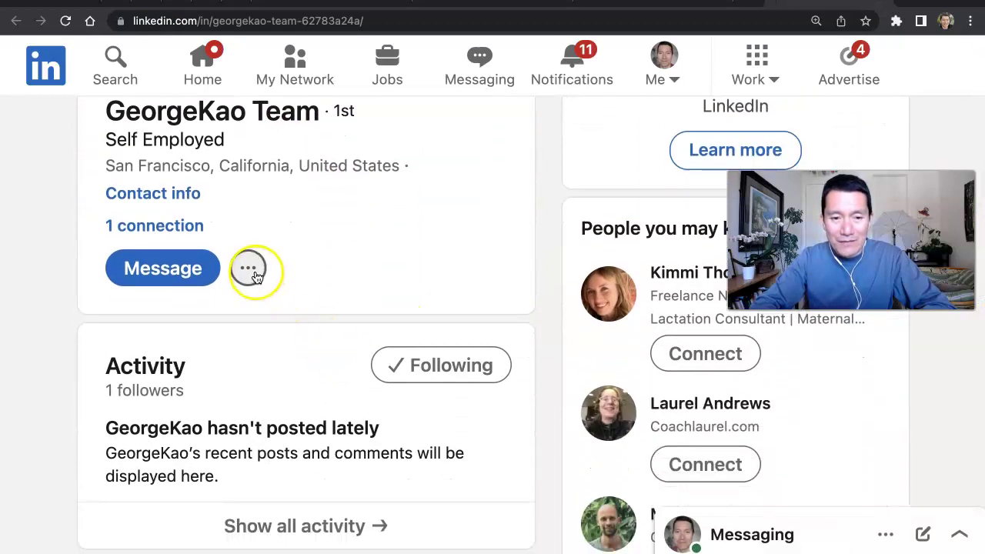
click(248, 269)
scroll(239, 339, down, 1)
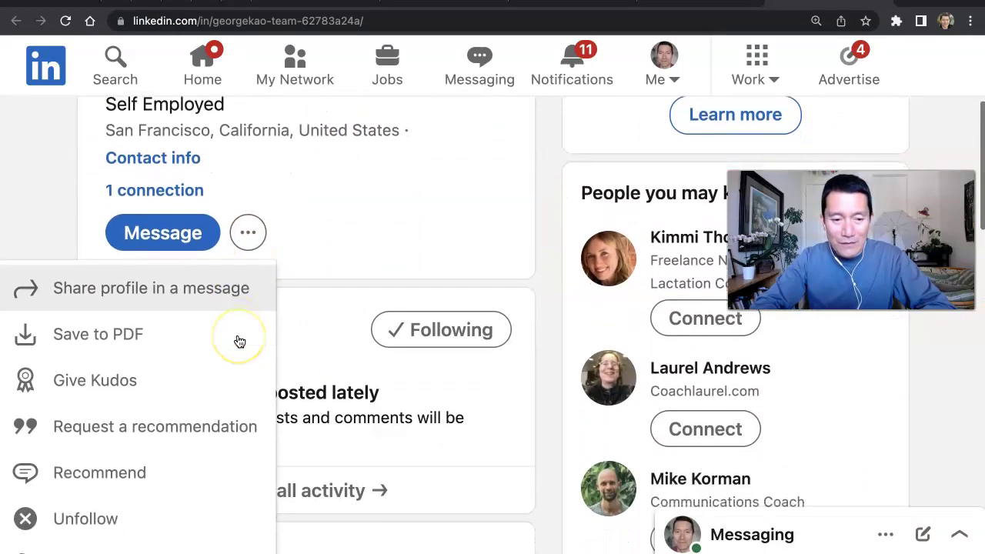
scroll(239, 342, down, 2)
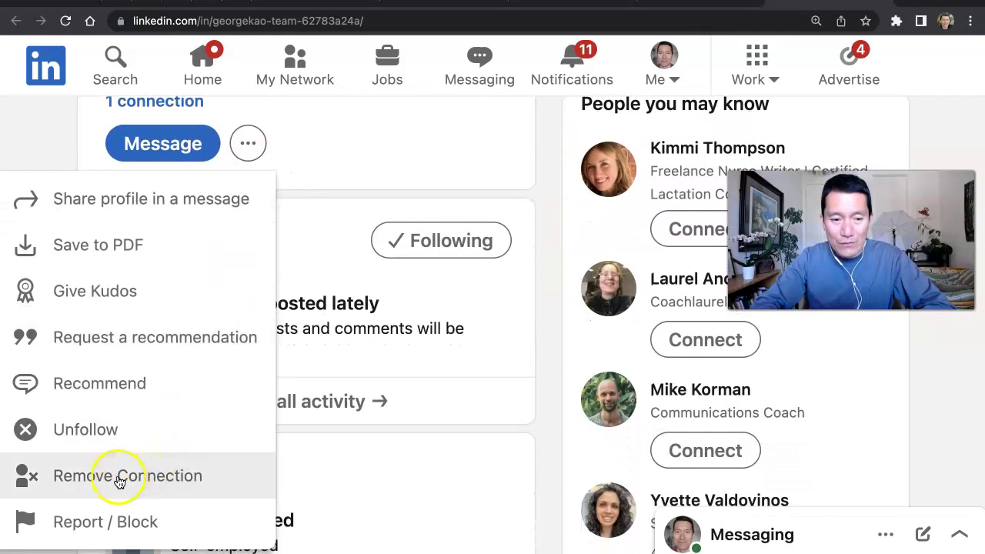
click(119, 478)
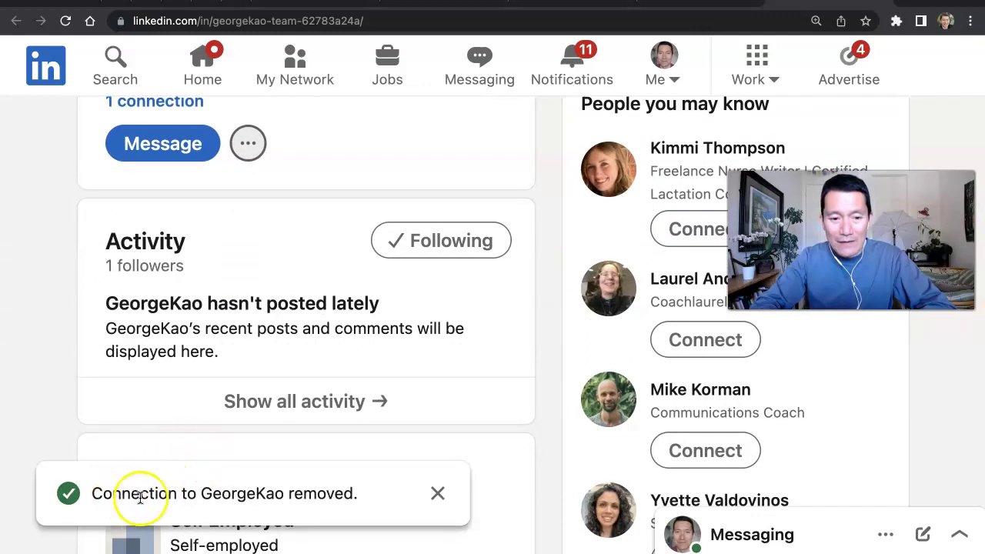
scroll(324, 362, up, 1)
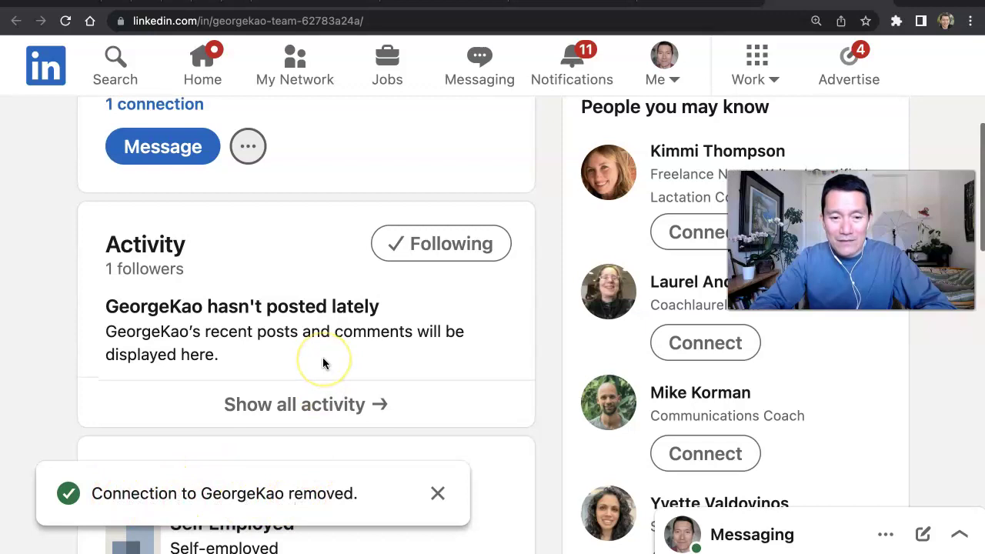
scroll(323, 362, up, 2)
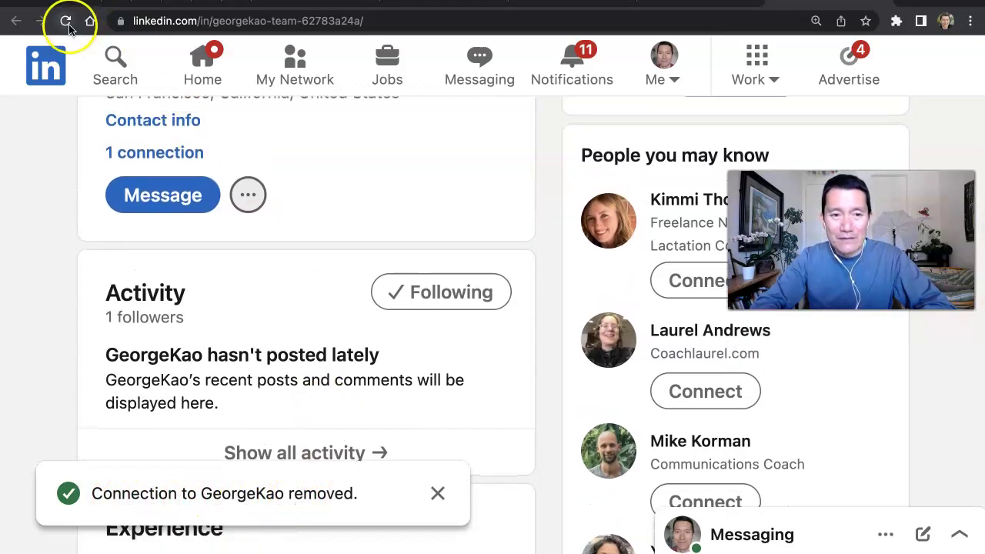
Reload the team account's profile to confirm it shows Connect and 0 followers
click(66, 23)
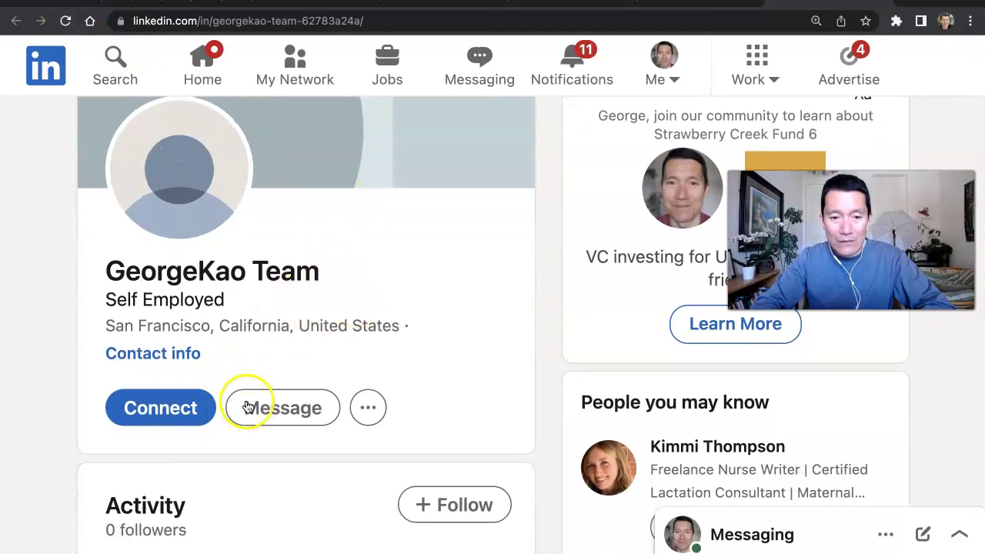
scroll(387, 300, down, 1)
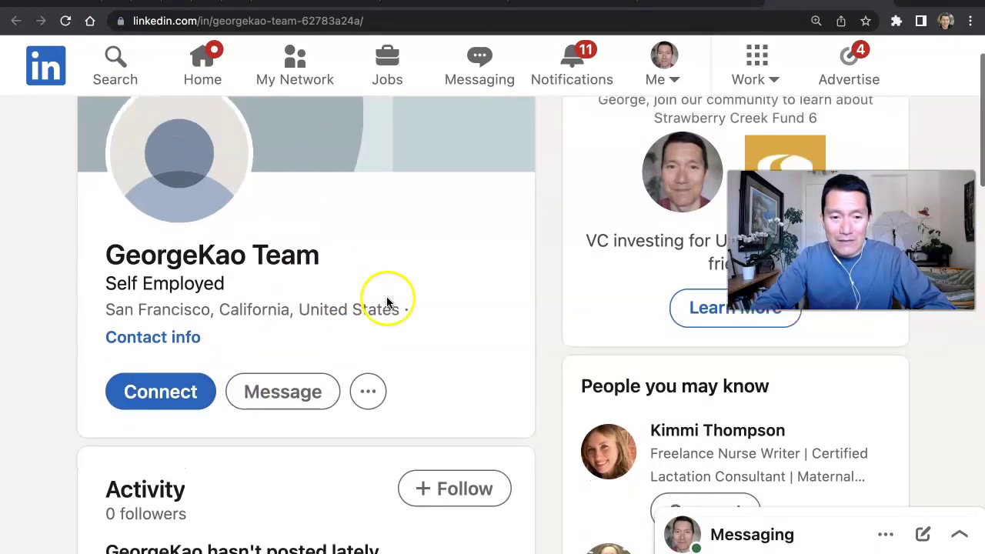
scroll(386, 300, up, 1)
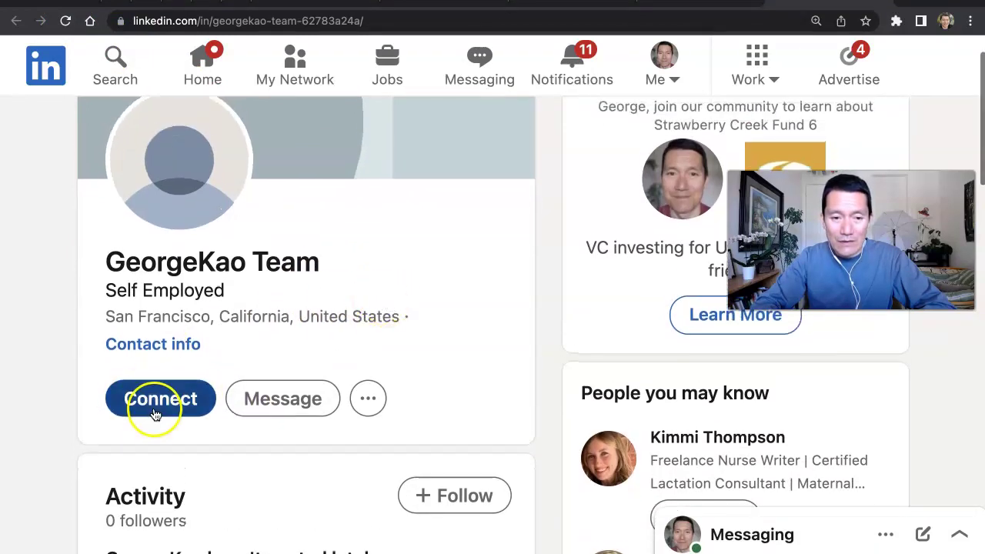
Go through My Network and People I Follow to the 1,247 Followers tab
click(299, 74)
click(229, 293)
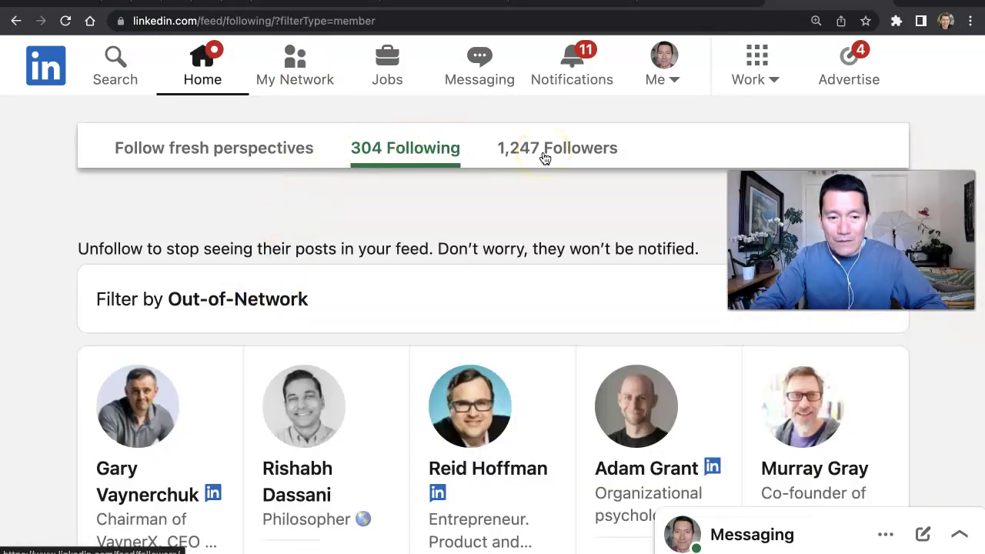
scroll(338, 271, down, 5)
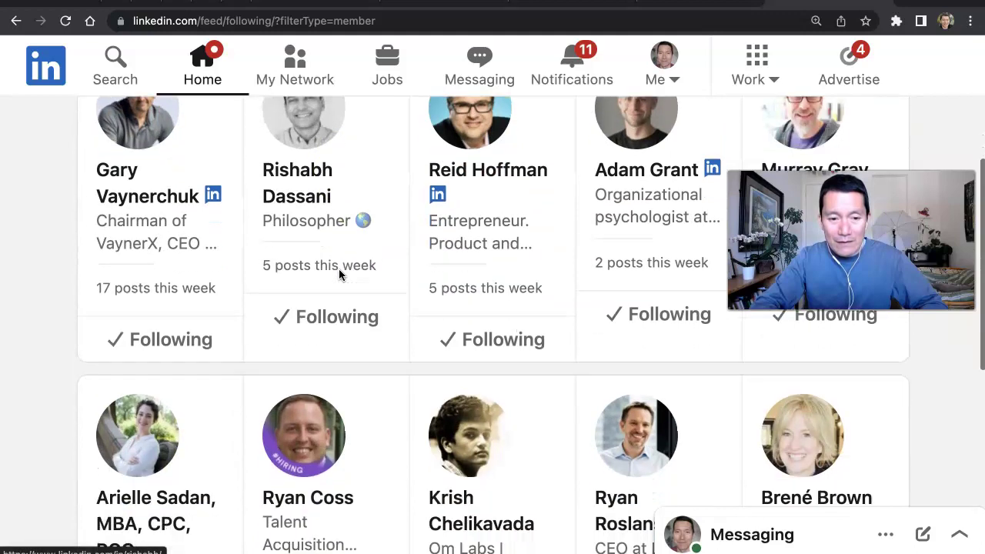
scroll(338, 274, up, 5)
click(582, 147)
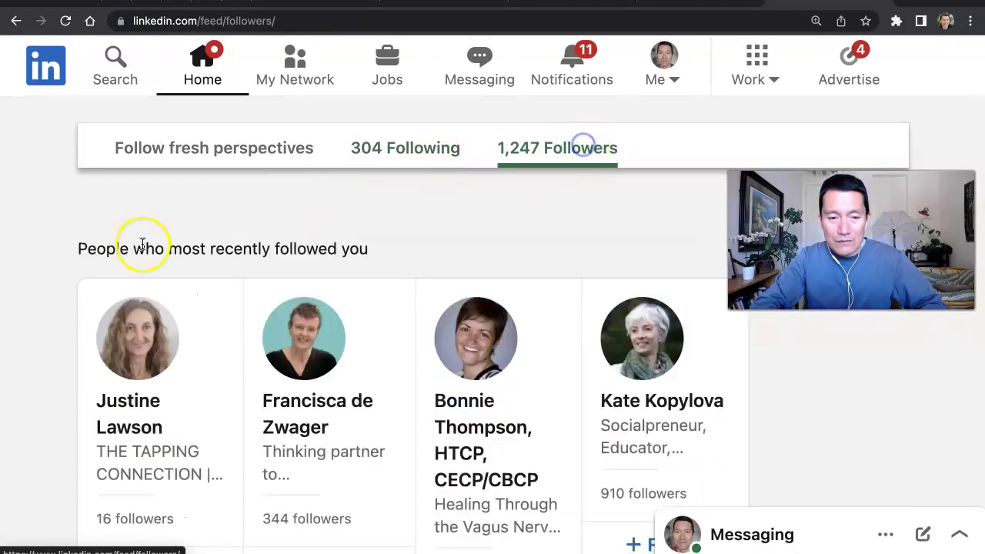
scroll(51, 268, down, 1)
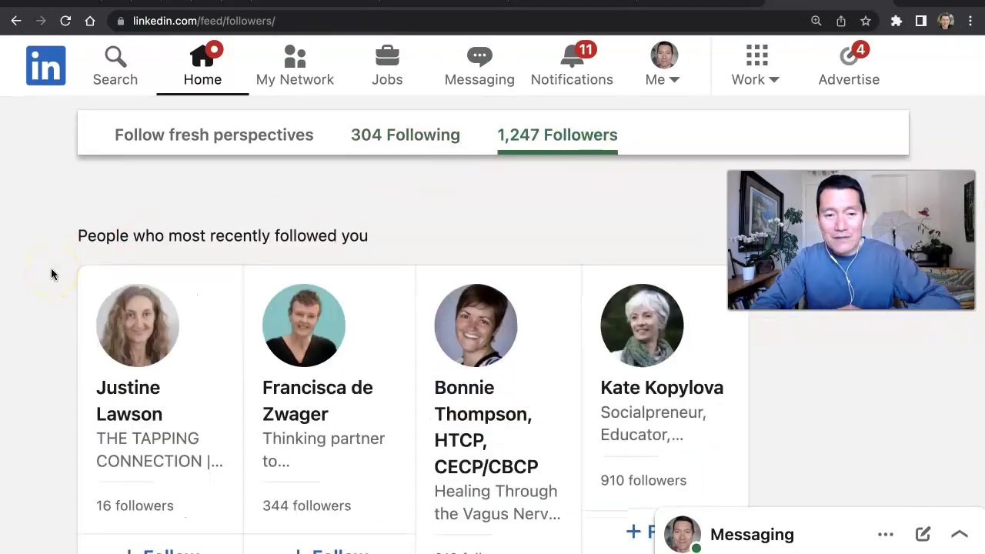
scroll(52, 274, up, 1)
drag(73, 248, 376, 250)
click(43, 314)
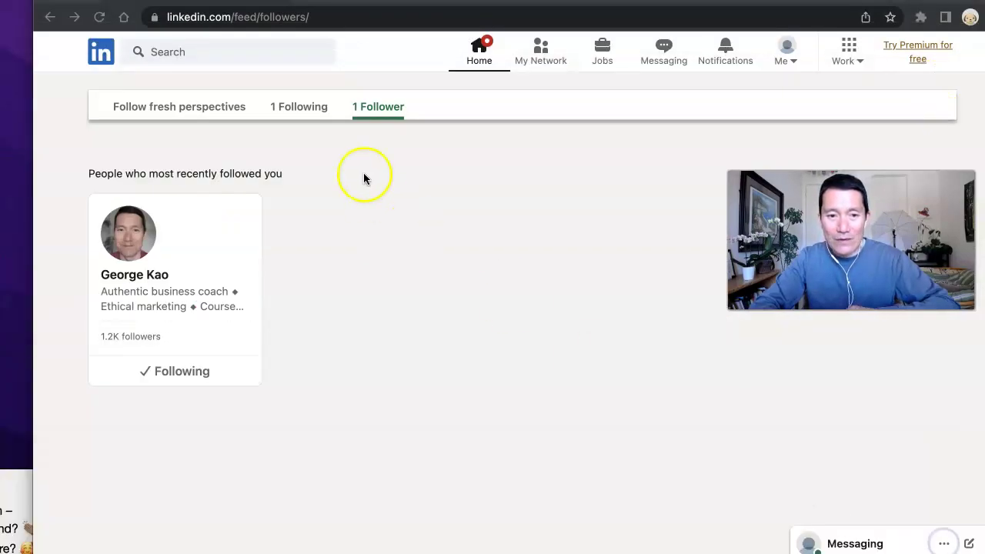
Show and refresh the second account's Following page to confirm 0 following, 0 followers
click(296, 105)
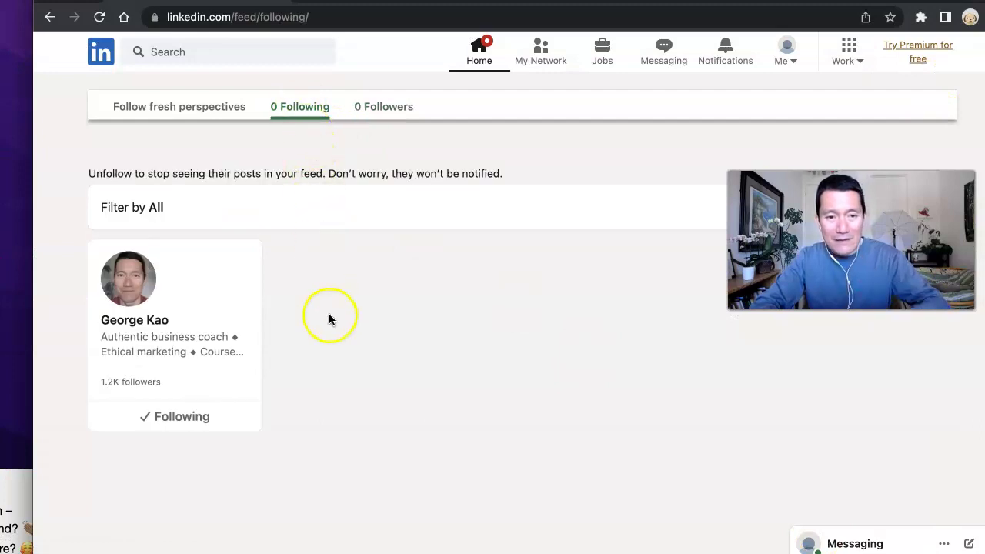
key(super+r)
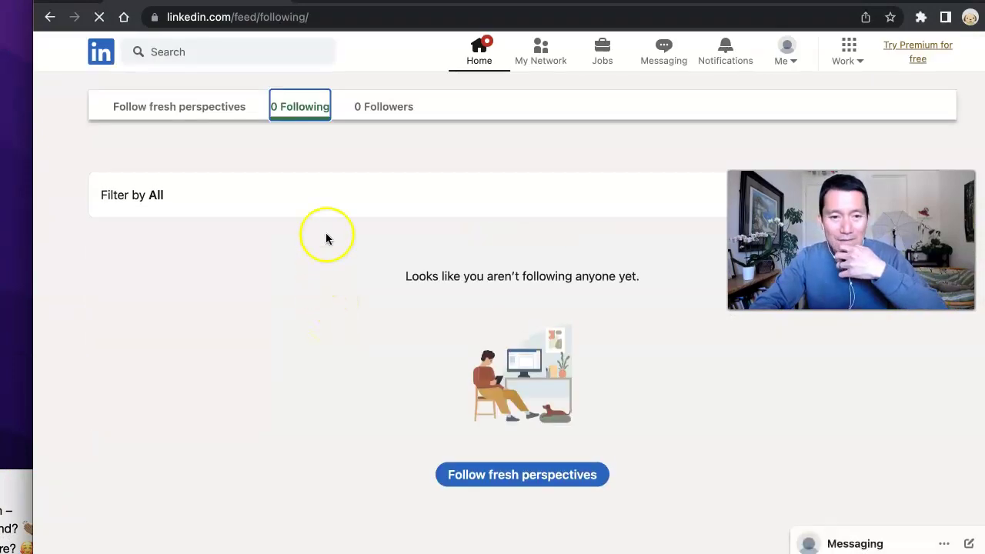